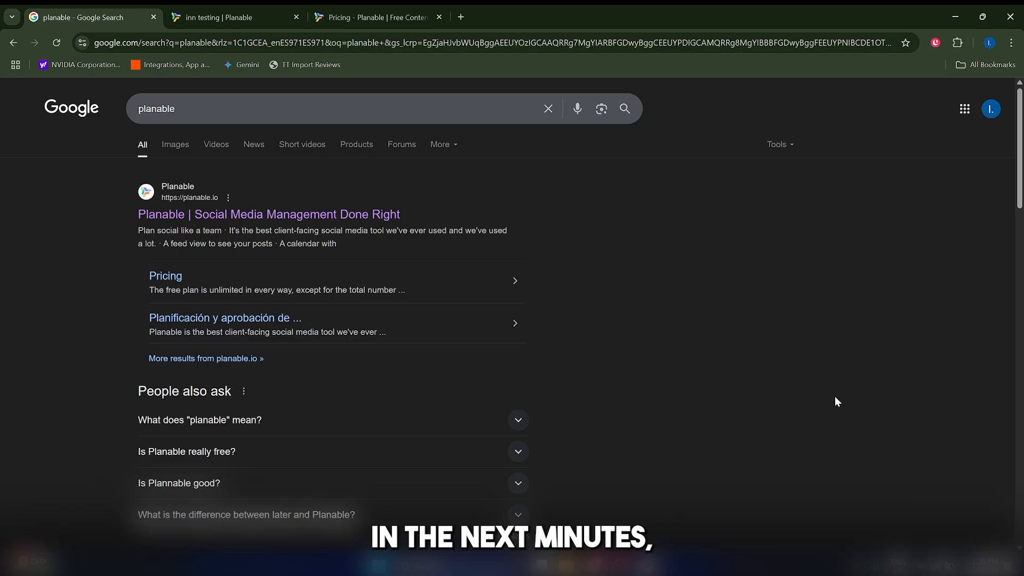
Open the Planable website from the Google search results
scroll(836, 397, "down", 2)
scroll(836, 398, "up", 1)
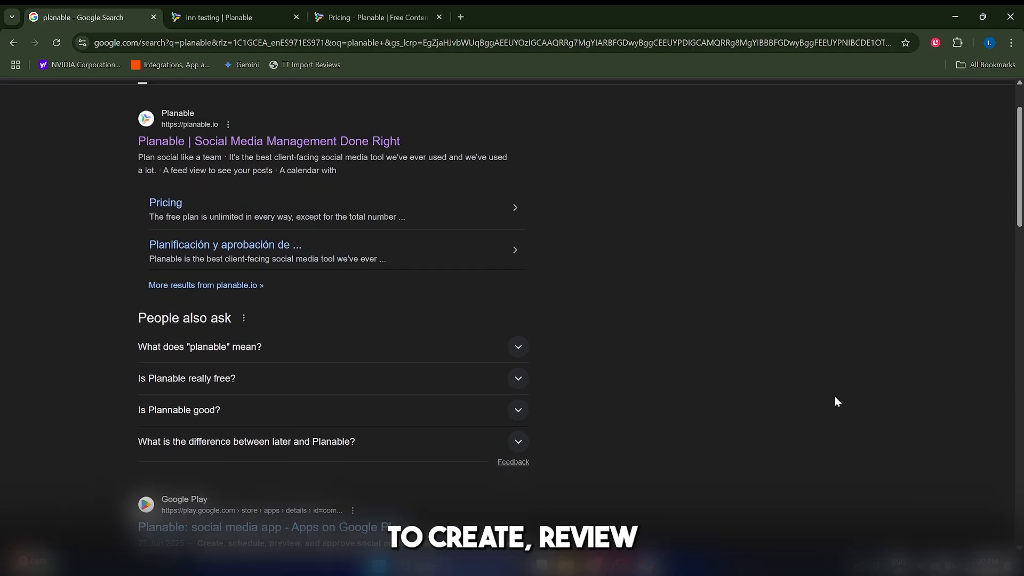
scroll(835, 398, "up", 1)
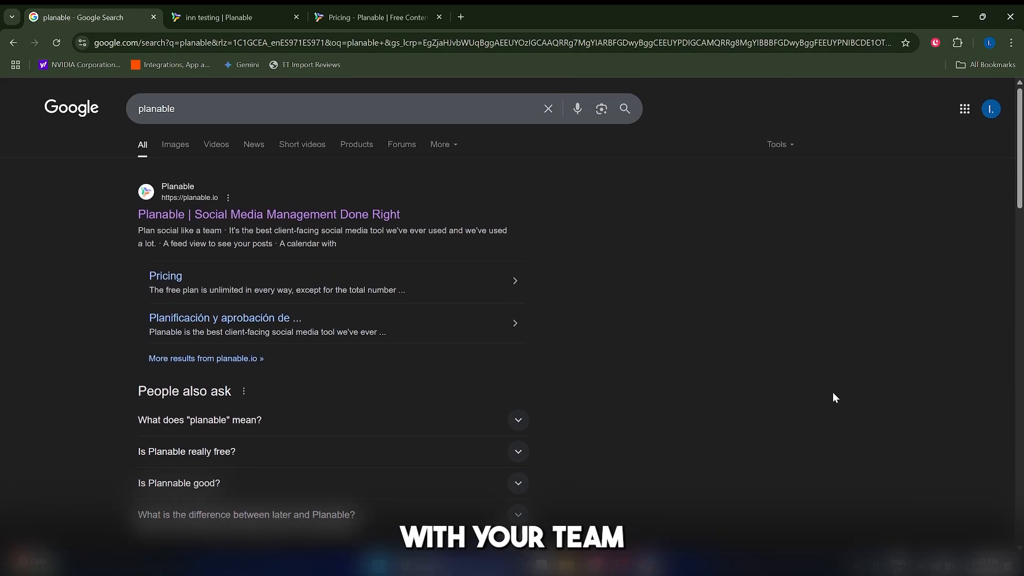
scroll(836, 398, "down", 1)
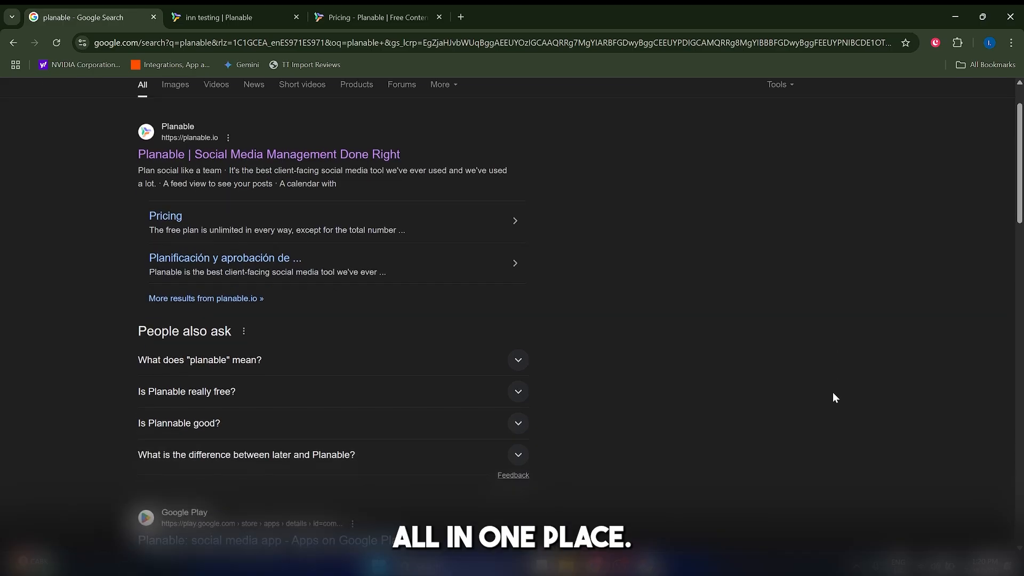
scroll(137, 221, "up", 1)
left_click(162, 216)
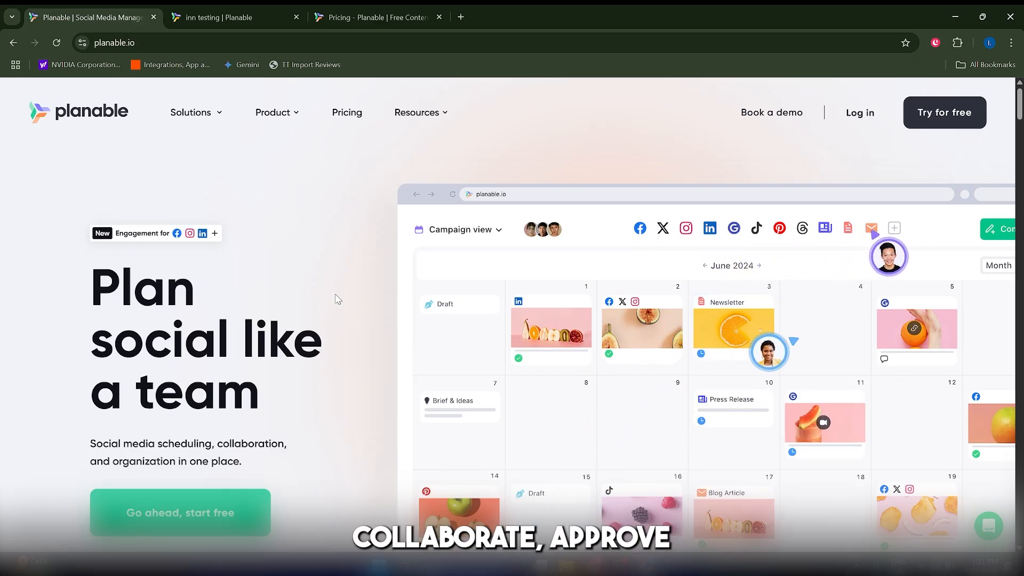
Examine the Planable homepage's sections on supported platforms, content views and feedback features
scroll(337, 298, "down", 5)
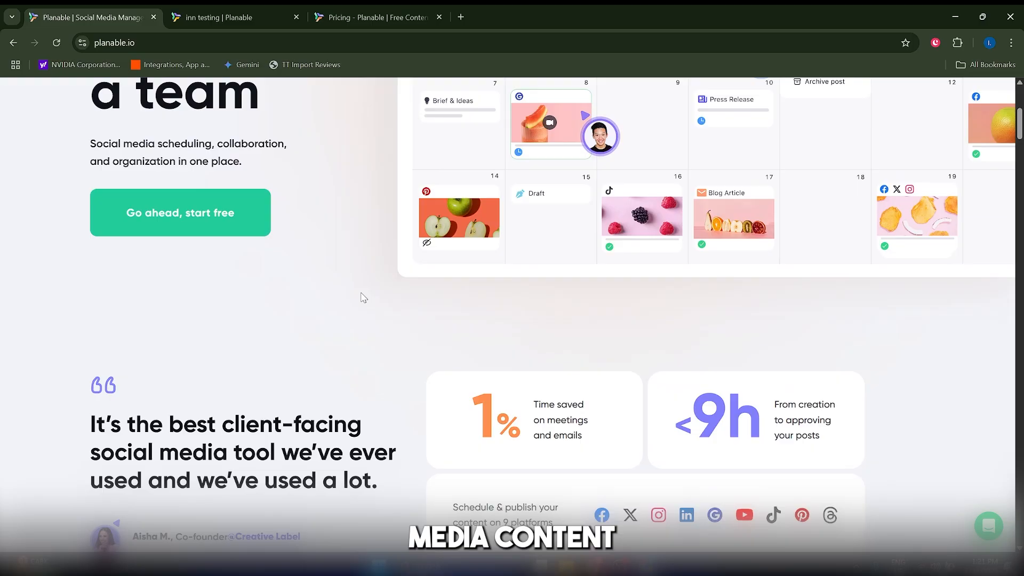
scroll(384, 304, "down", 3)
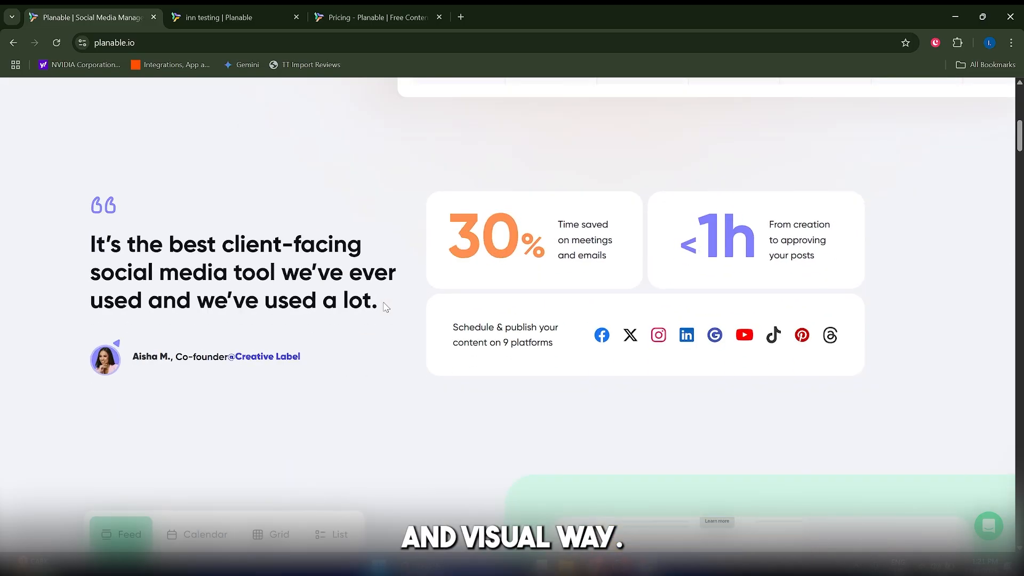
scroll(387, 307, "down", 4)
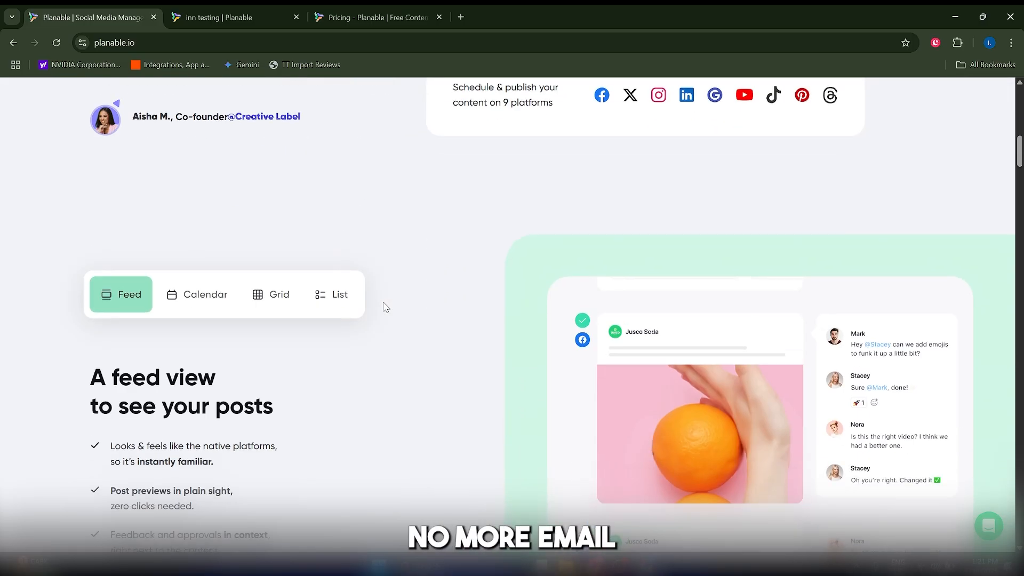
scroll(386, 307, "down", 3)
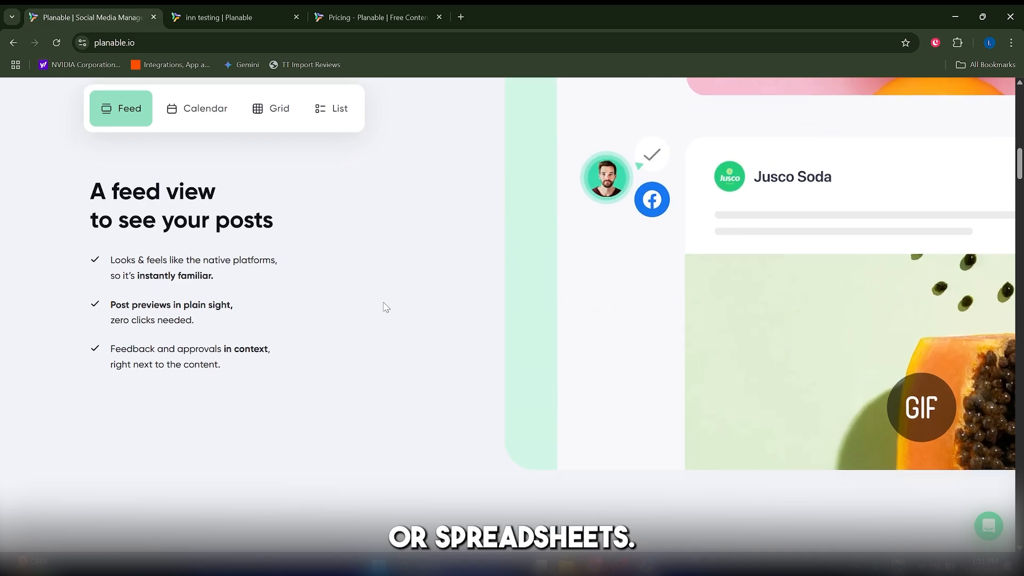
scroll(386, 307, "down", 2)
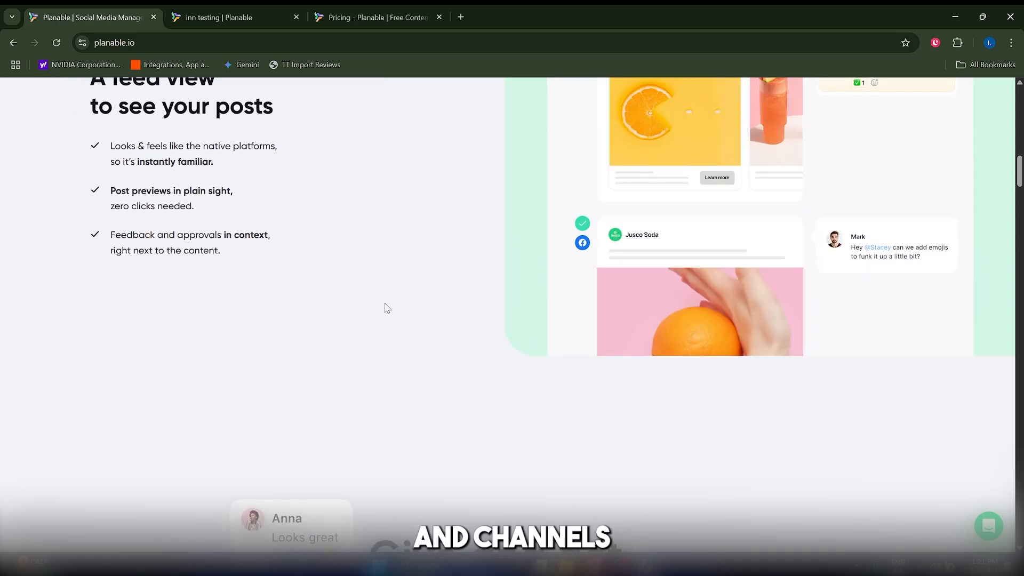
scroll(386, 307, "down", 5)
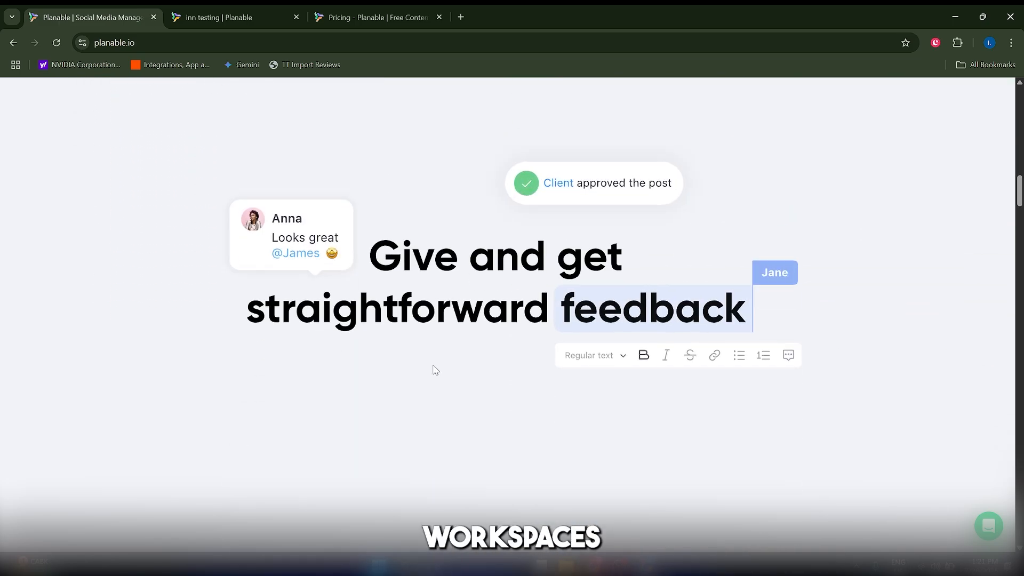
scroll(446, 327, "down", 1)
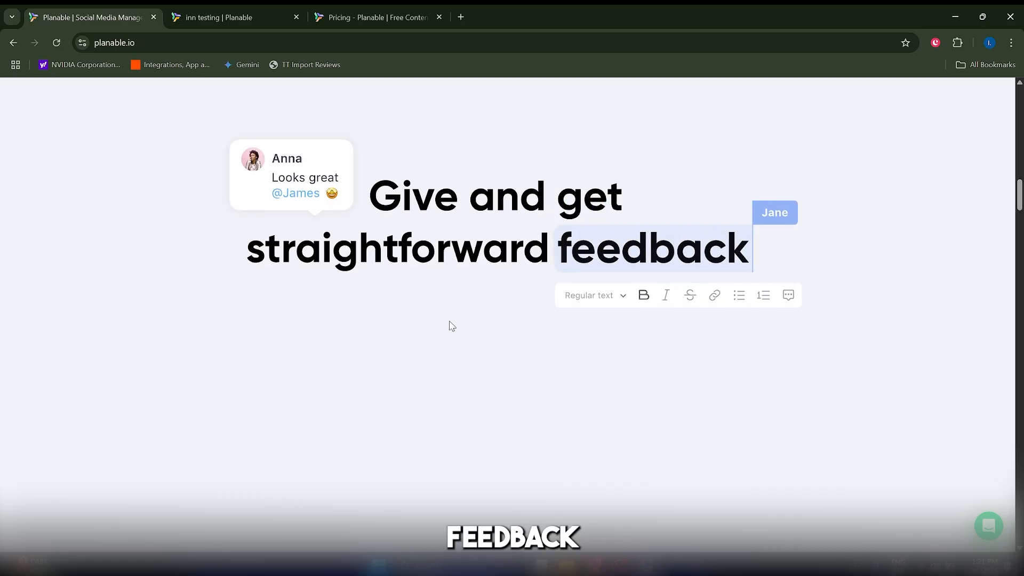
scroll(464, 309, "up", 15)
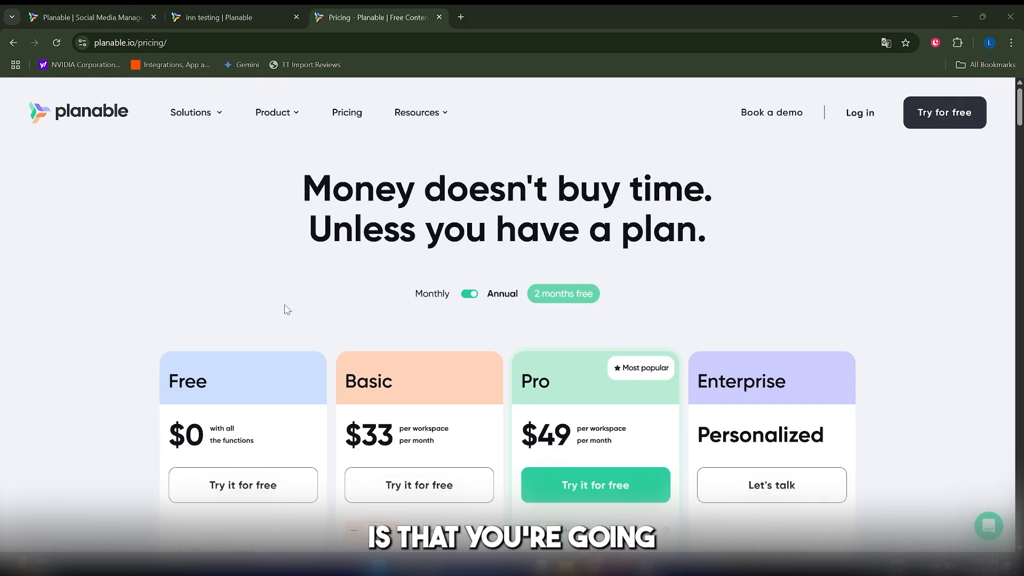
Compare the limits and features of the Free, Basic, Pro and Enterprise plans on Planable's pricing page
scroll(288, 309, "down", 3)
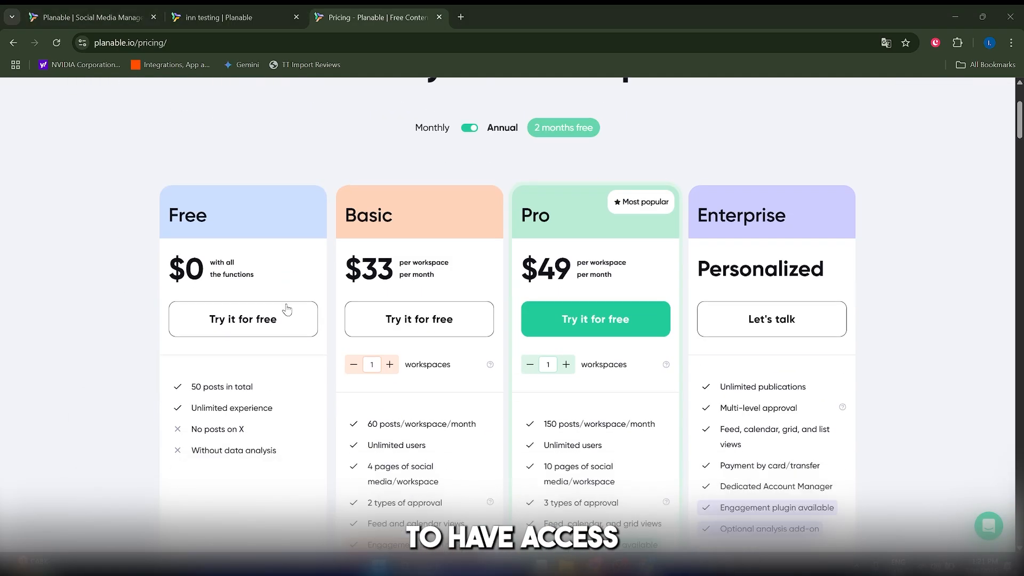
scroll(286, 311, "up", 4)
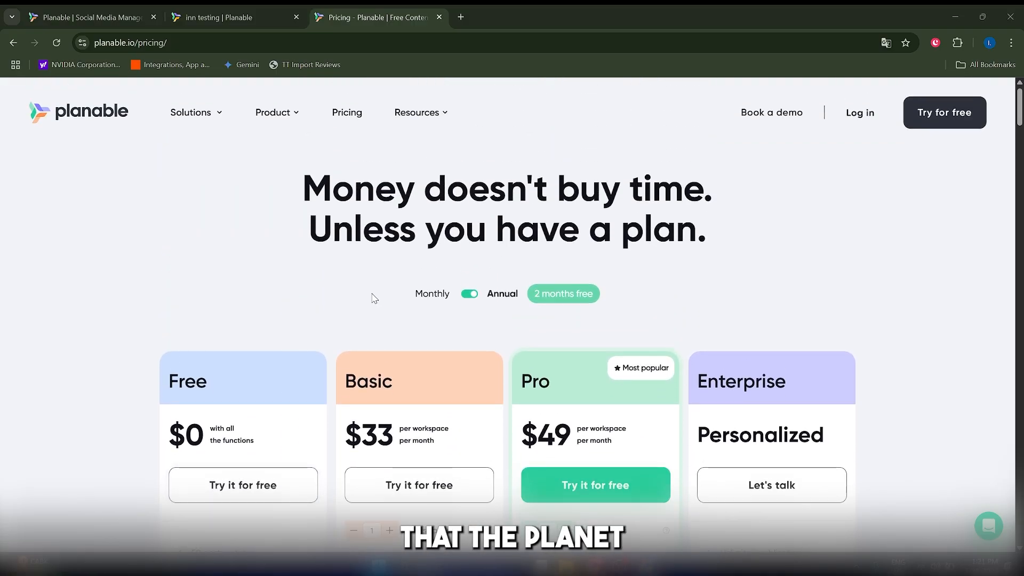
scroll(299, 349, "down", 5)
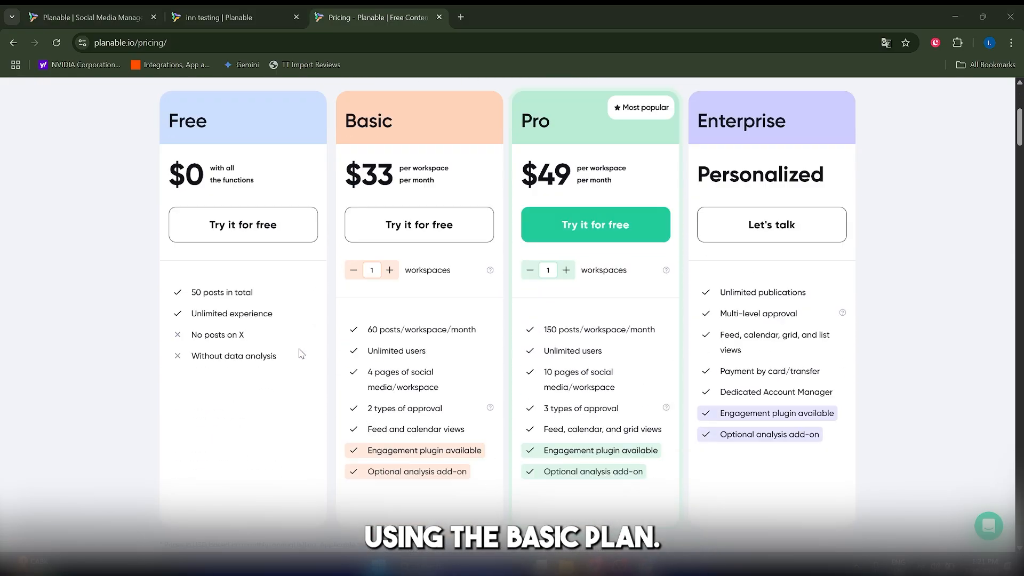
scroll(299, 350, "up", 3)
scroll(297, 445, "down", 3)
scroll(288, 385, "up", 3)
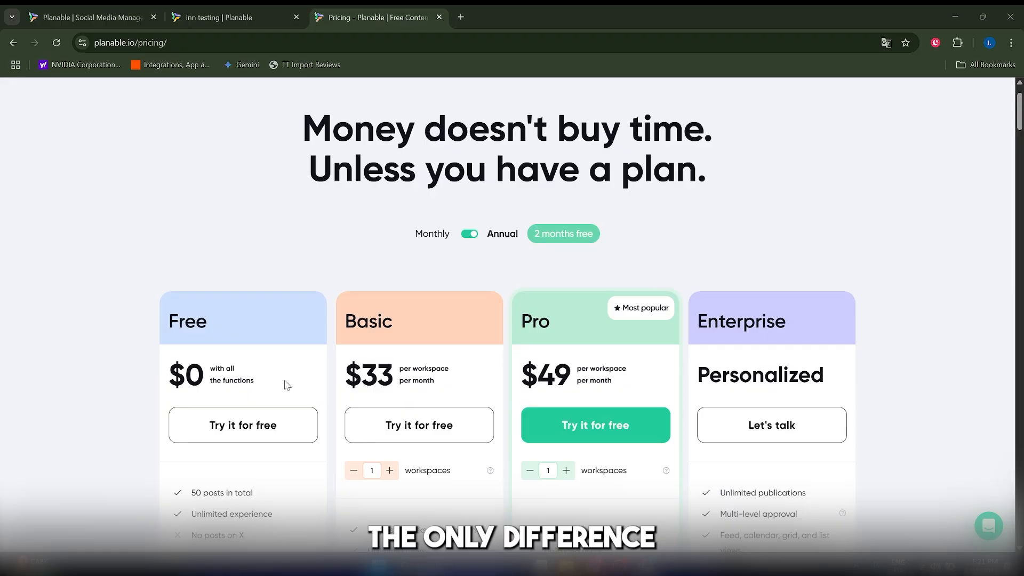
scroll(402, 366, "down", 3)
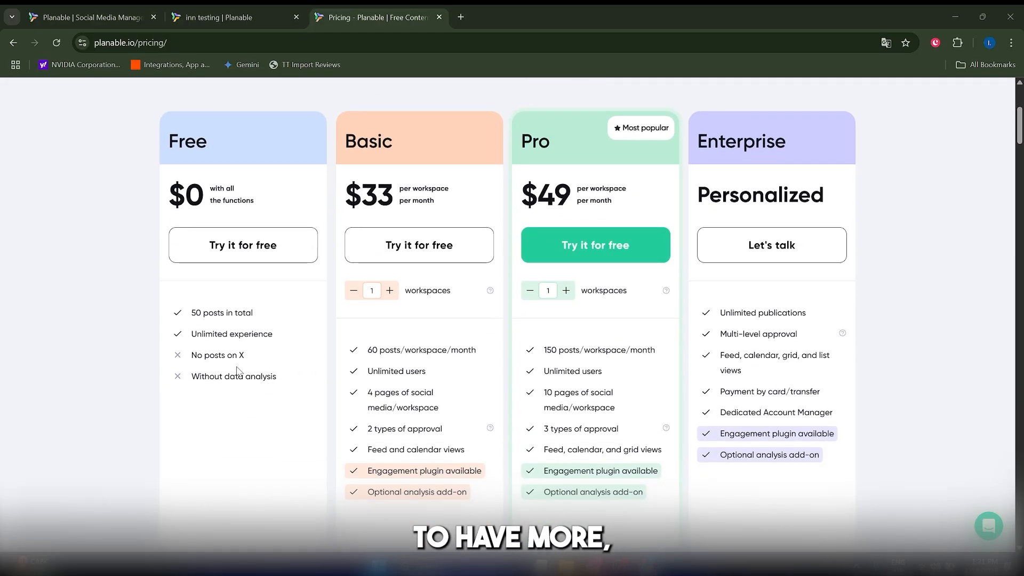
scroll(405, 334, "up", 4)
scroll(412, 350, "down", 5)
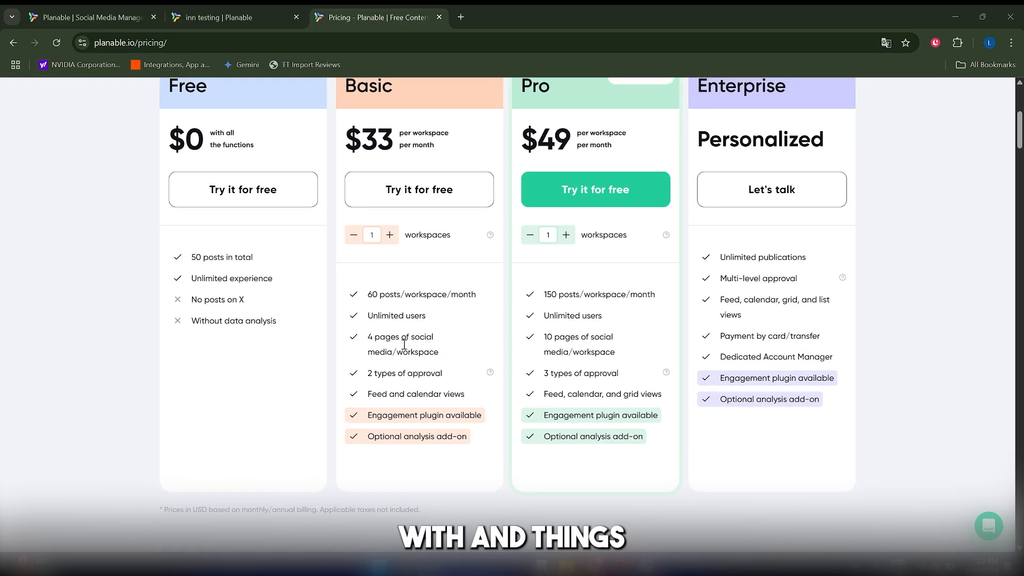
scroll(408, 320, "up", 2)
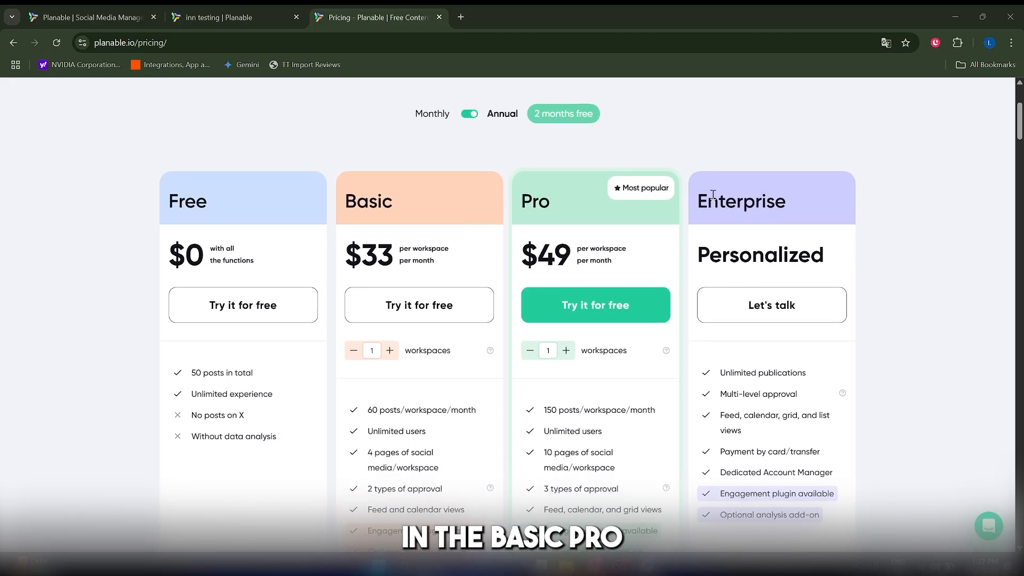
scroll(750, 233, "down", 3)
scroll(116, 359, "up", 6)
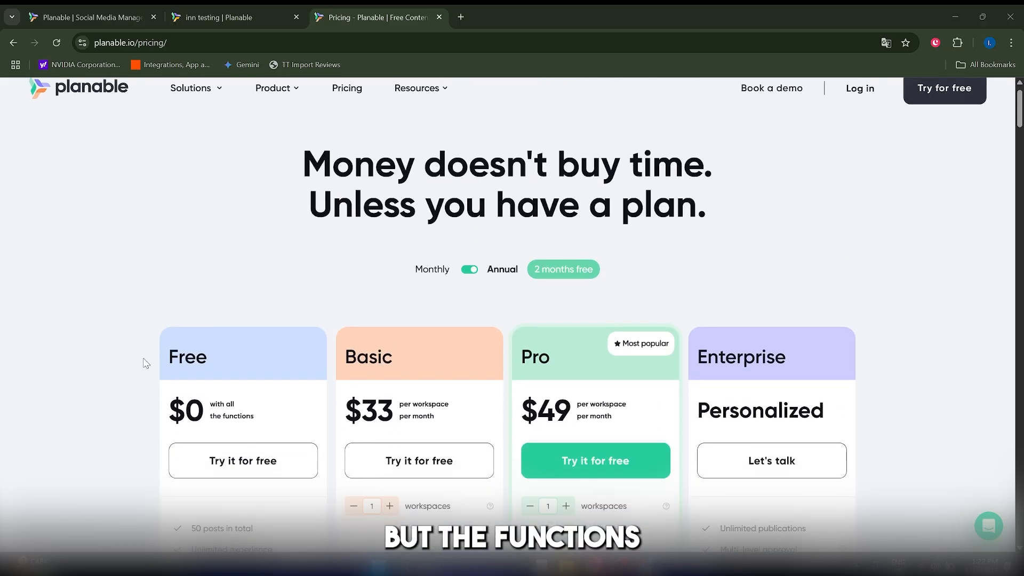
scroll(206, 359, "down", 12)
scroll(222, 354, "up", 7)
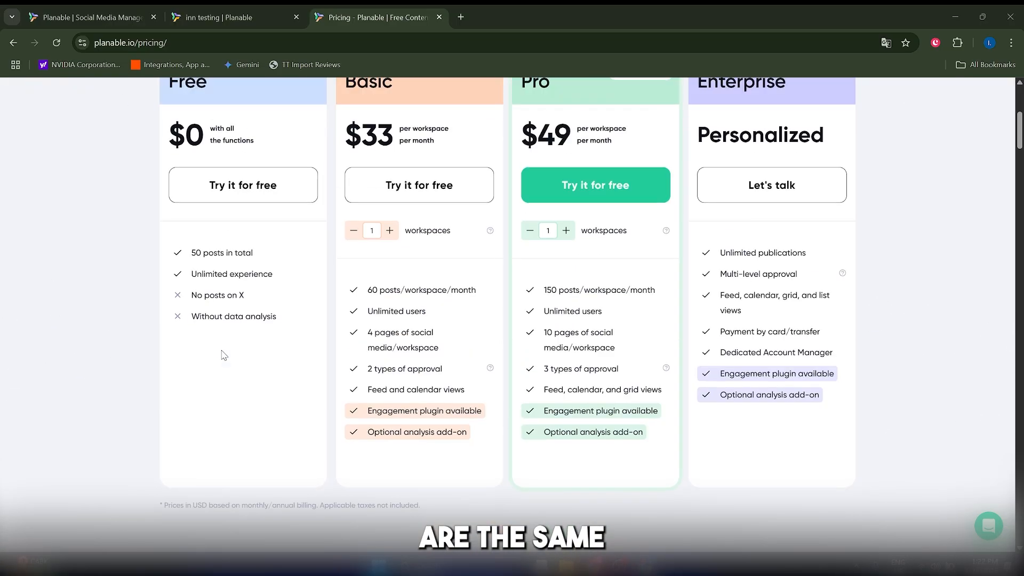
scroll(224, 355, "up", 2)
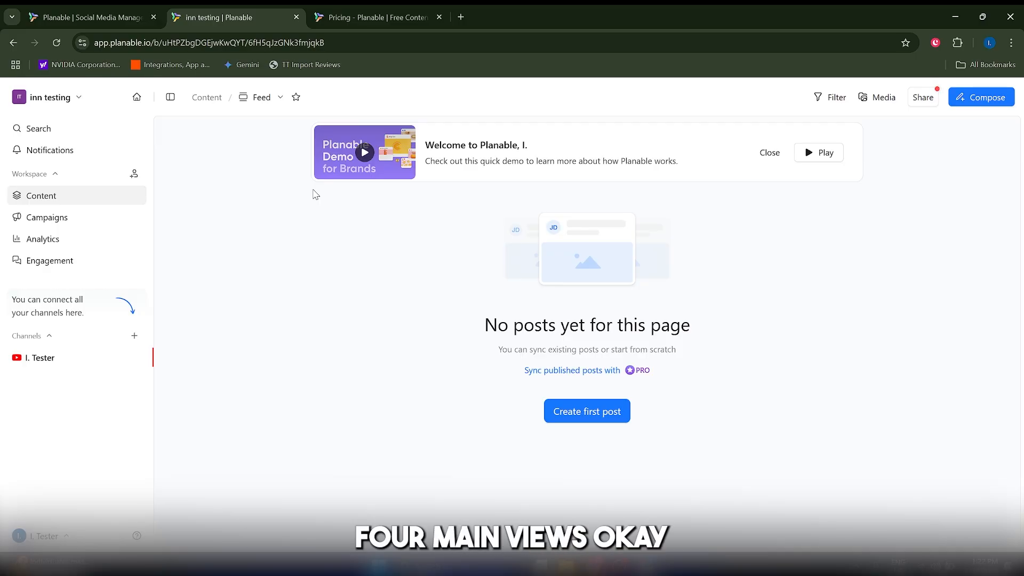
Go through the available content views of the inn testing workspace, including Feed and Grid
left_click(271, 98)
left_click(272, 120)
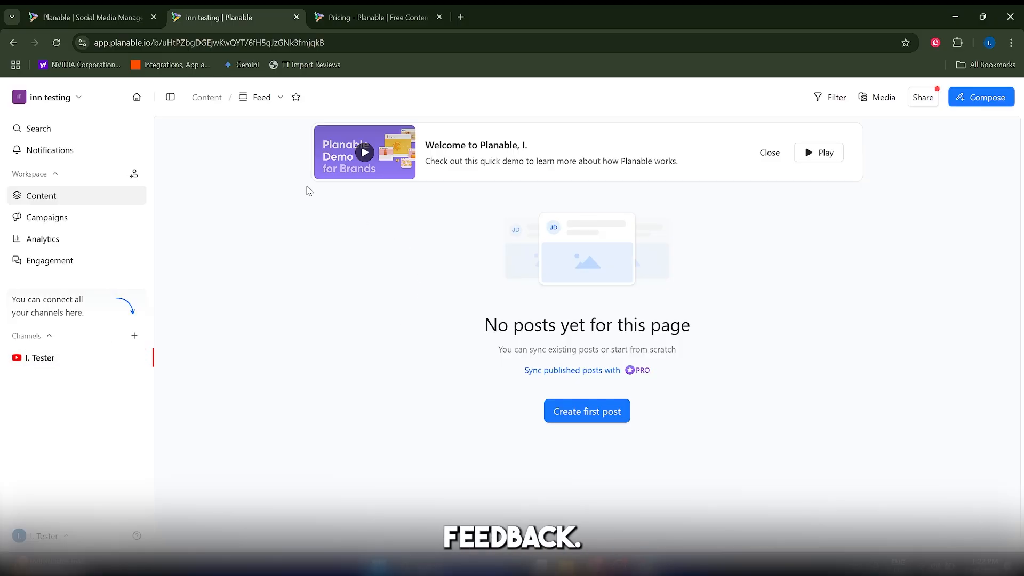
left_click(276, 97)
left_click(278, 147)
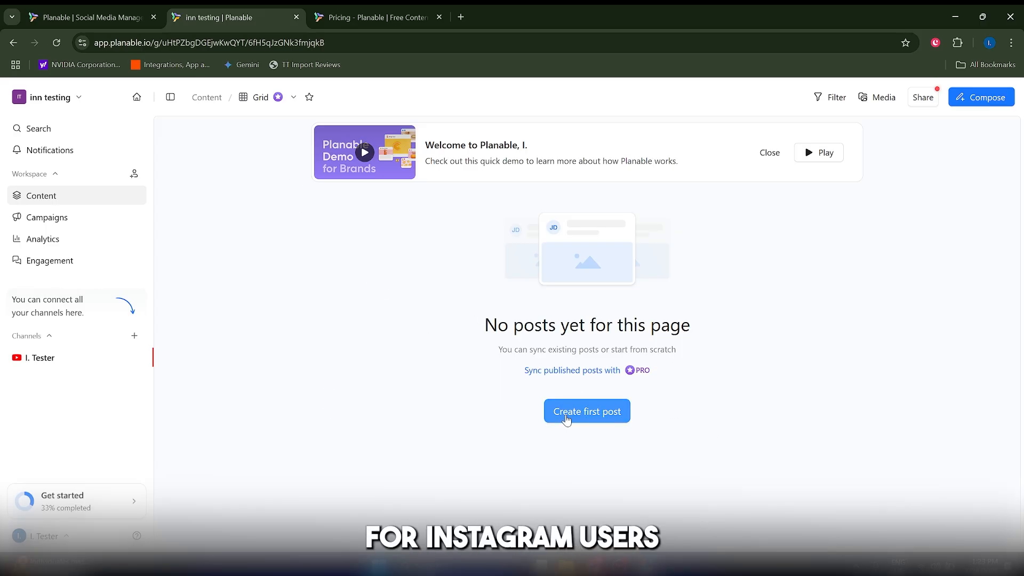
left_click(293, 97)
left_click(277, 191)
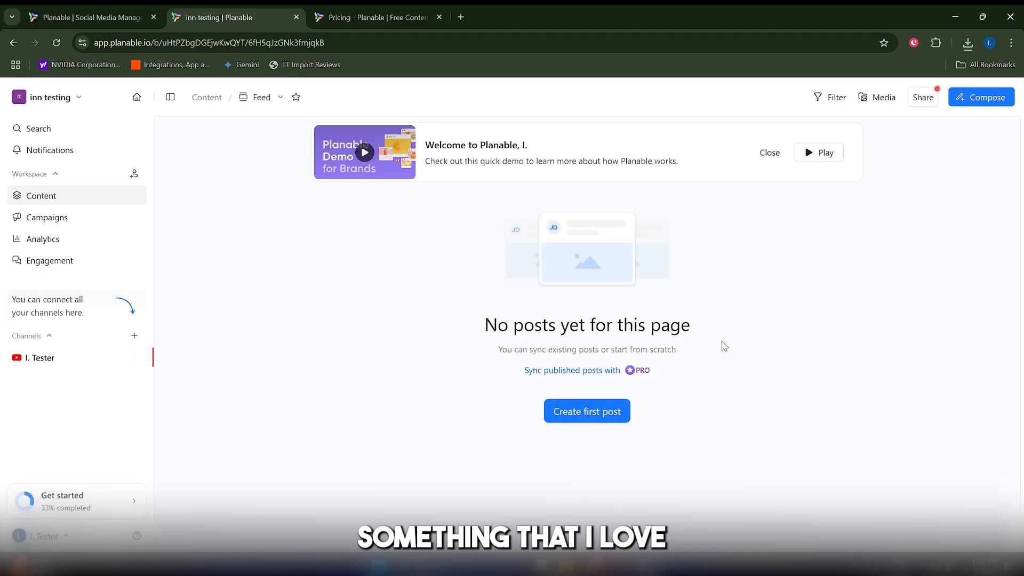
Inspect the media library by selecting the uploaded fruit and vegetable image and viewing the campaign filter options
left_click(872, 101)
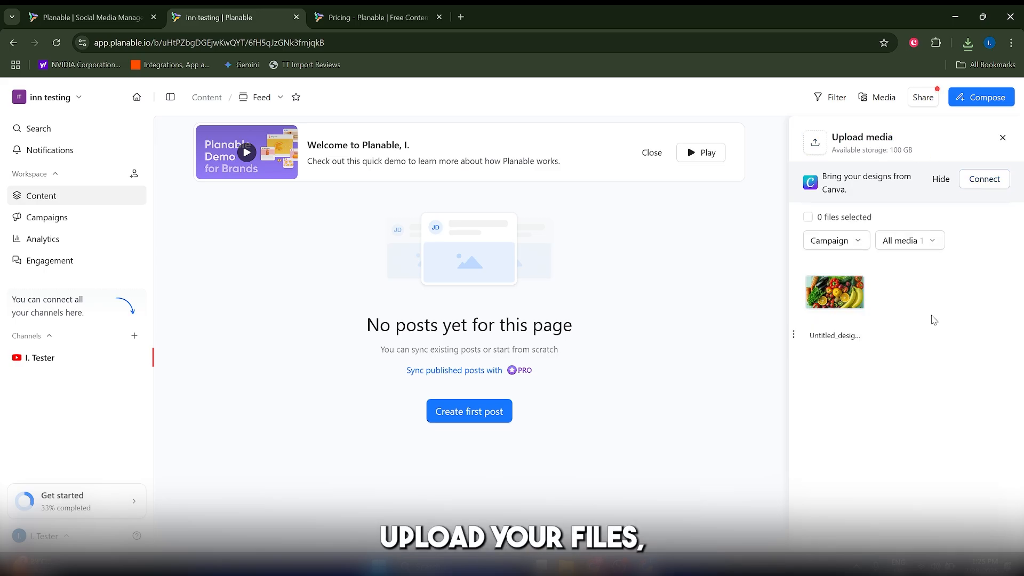
left_click(814, 321)
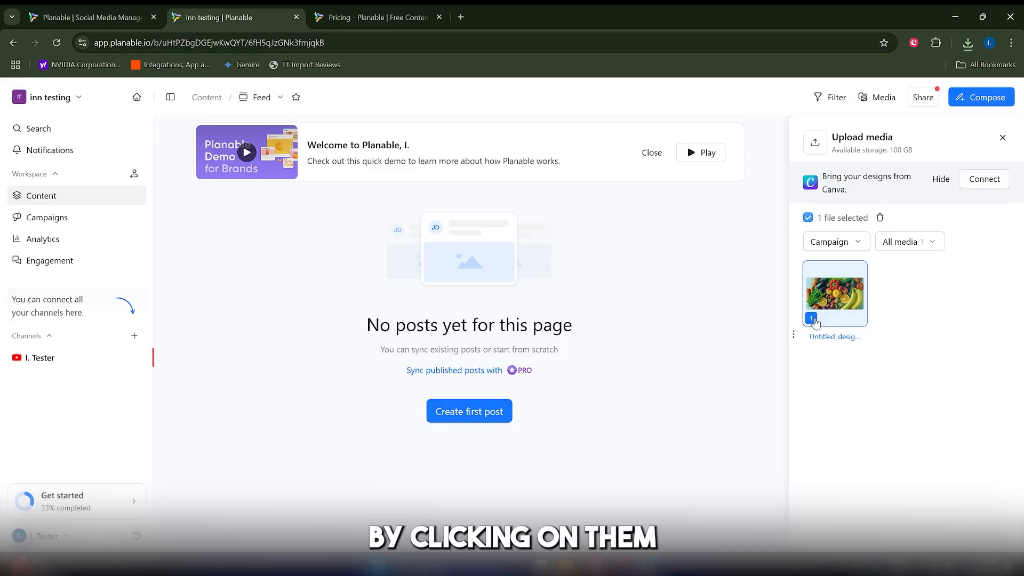
left_click(833, 244)
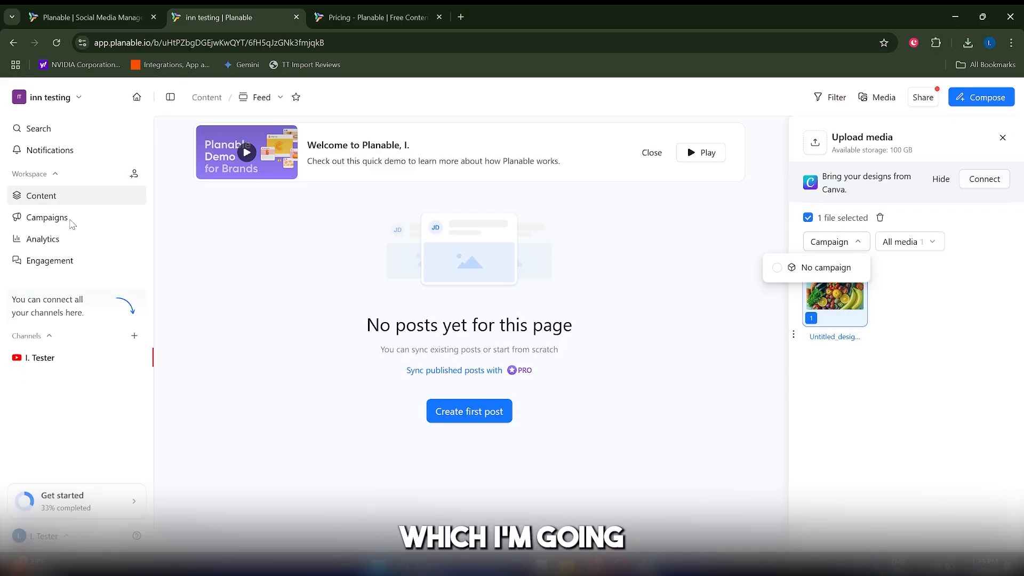
left_click(531, 289)
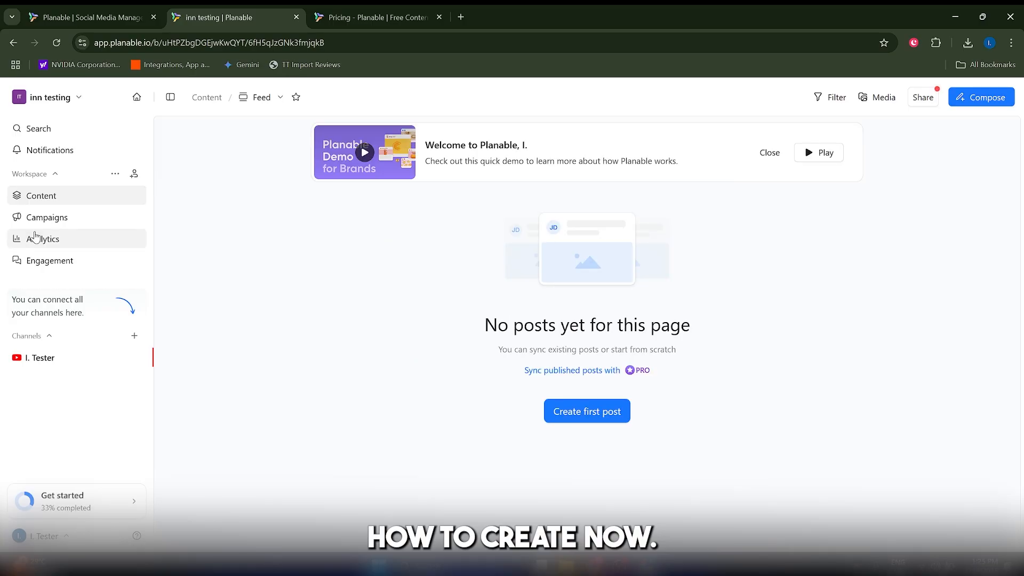
Start a new campaign named "Test Campaign" and set its status to Active
left_click(59, 226)
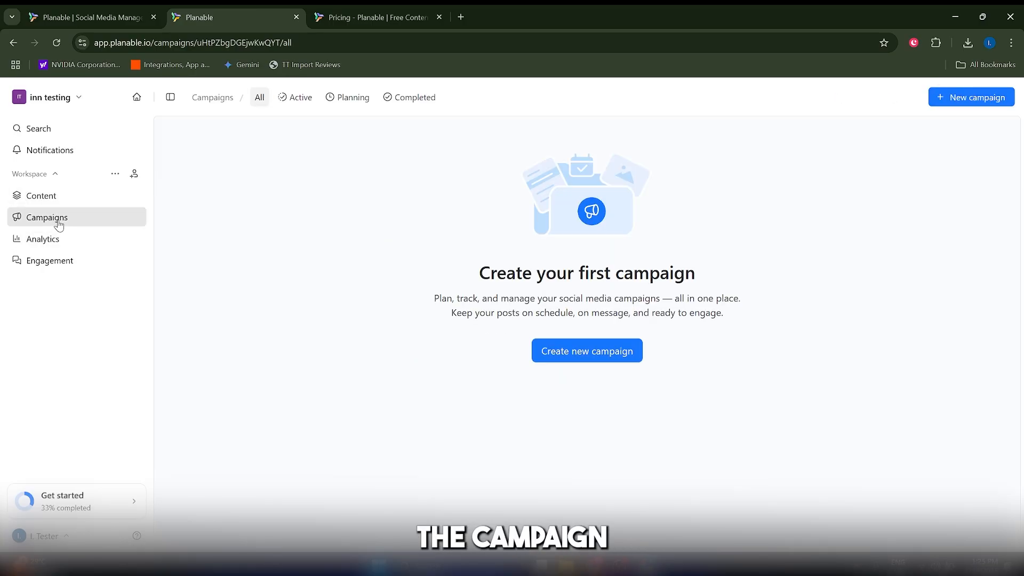
left_click(585, 349)
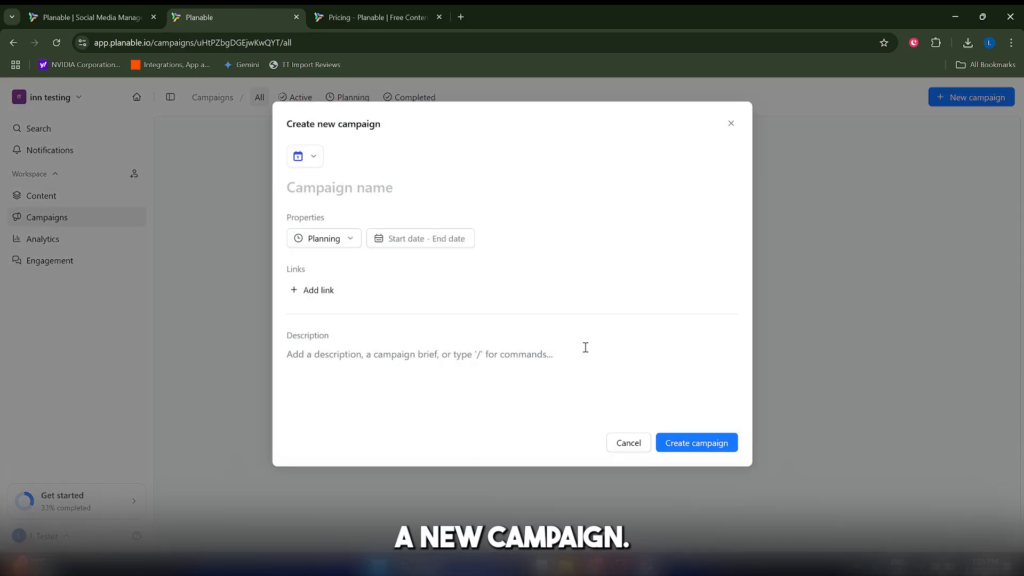
type("Test Campaign")
left_click(343, 245)
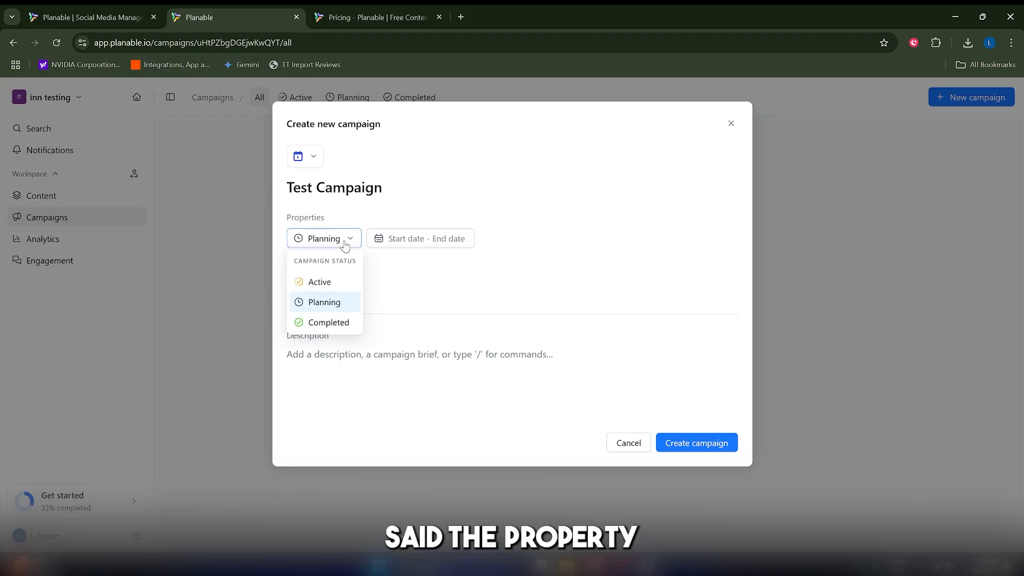
left_click(343, 245)
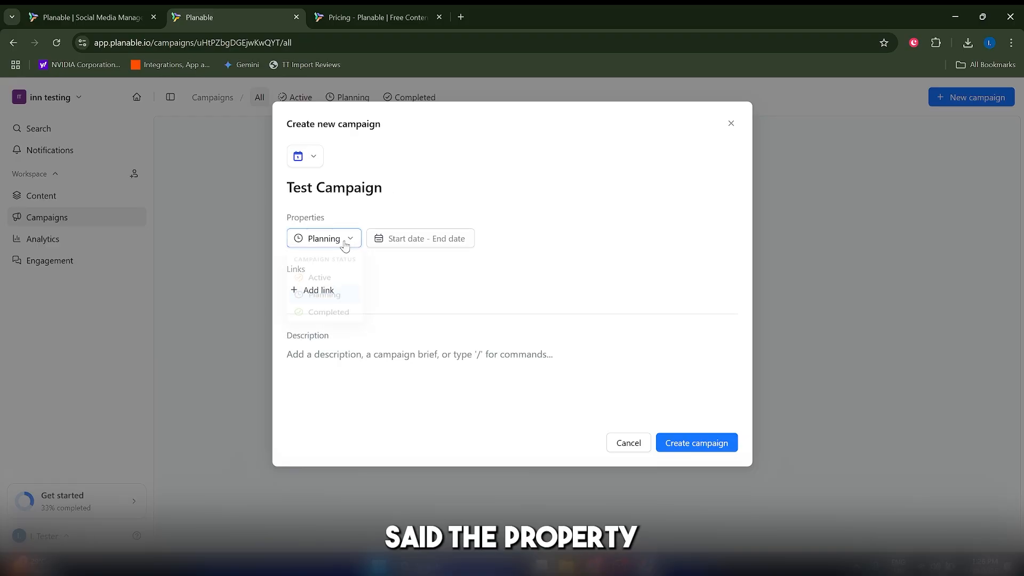
left_click(343, 245)
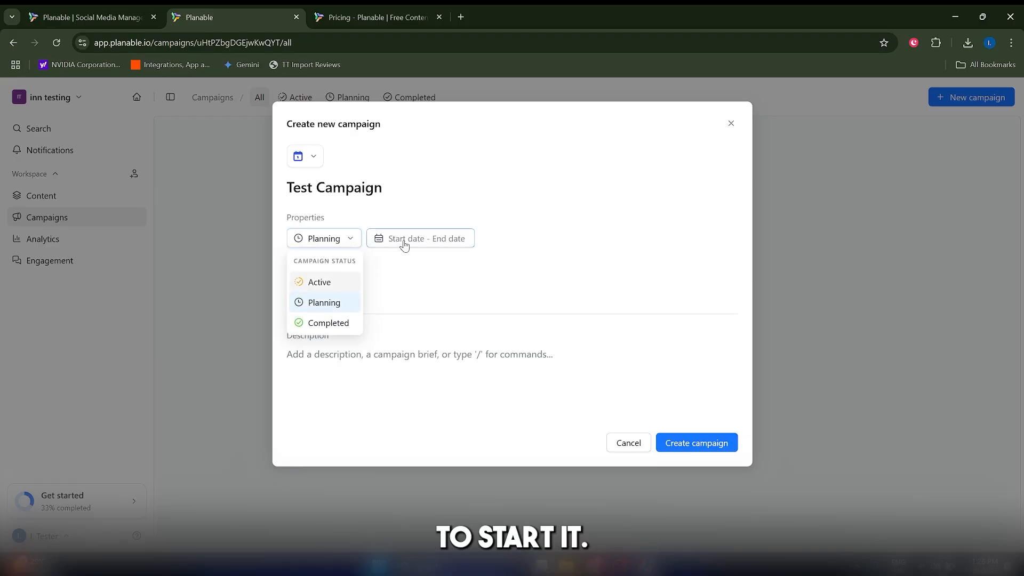
left_click(320, 282)
Set the campaign's date range from July 28 to August 21, 2025, and open its description for editing
left_click(415, 237)
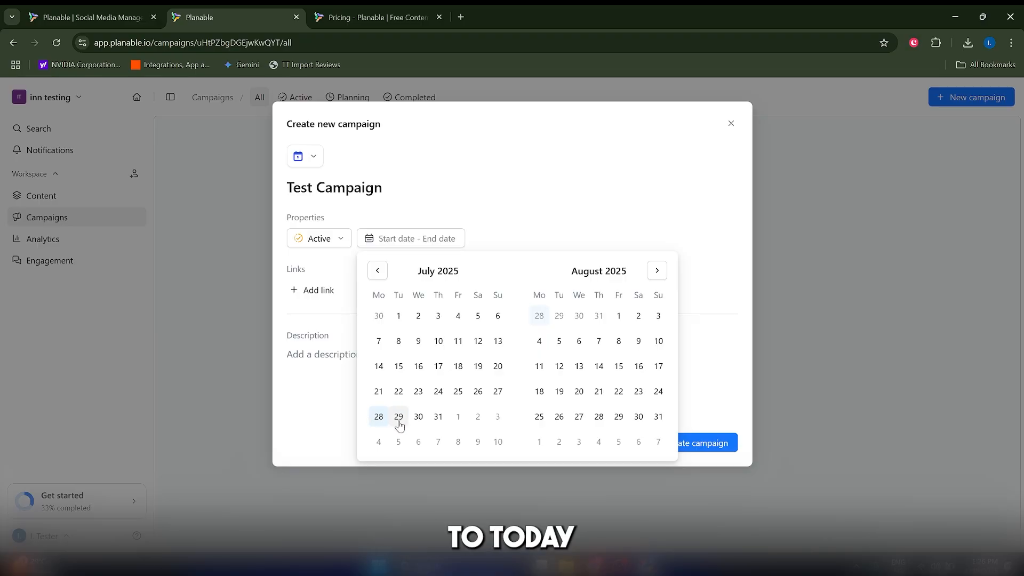
left_click(380, 420)
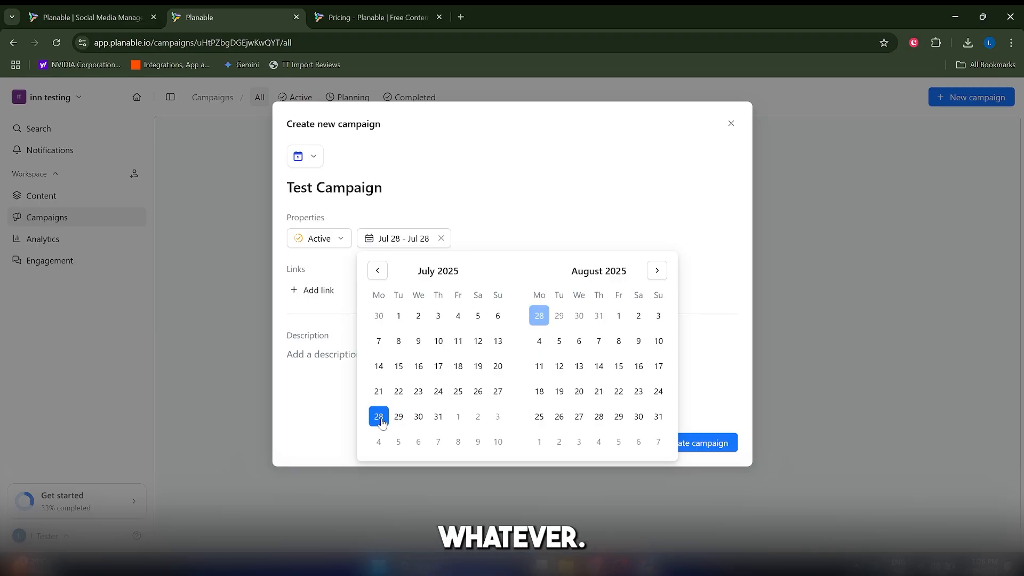
left_click(598, 392)
left_click(517, 235)
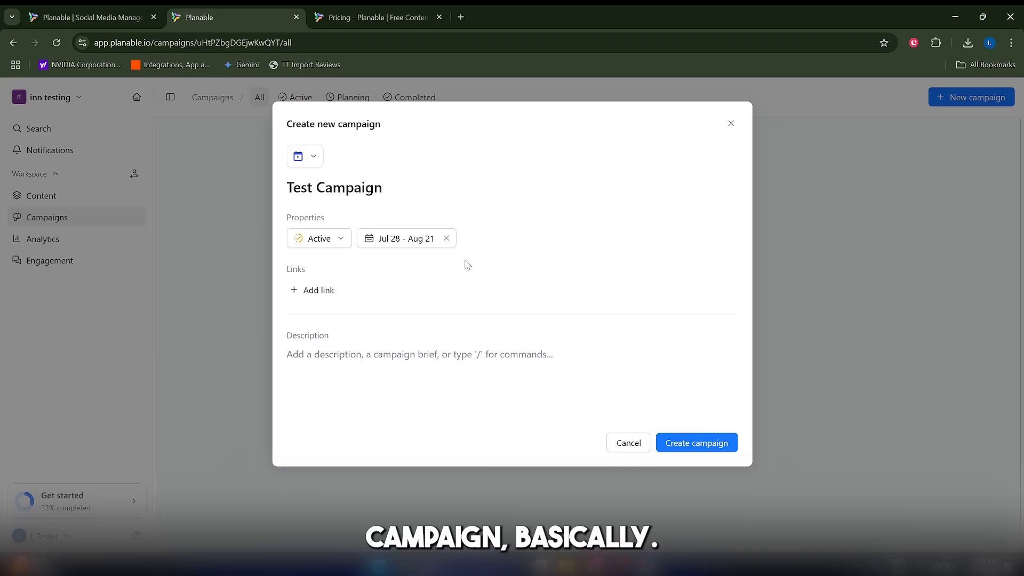
left_click(408, 354)
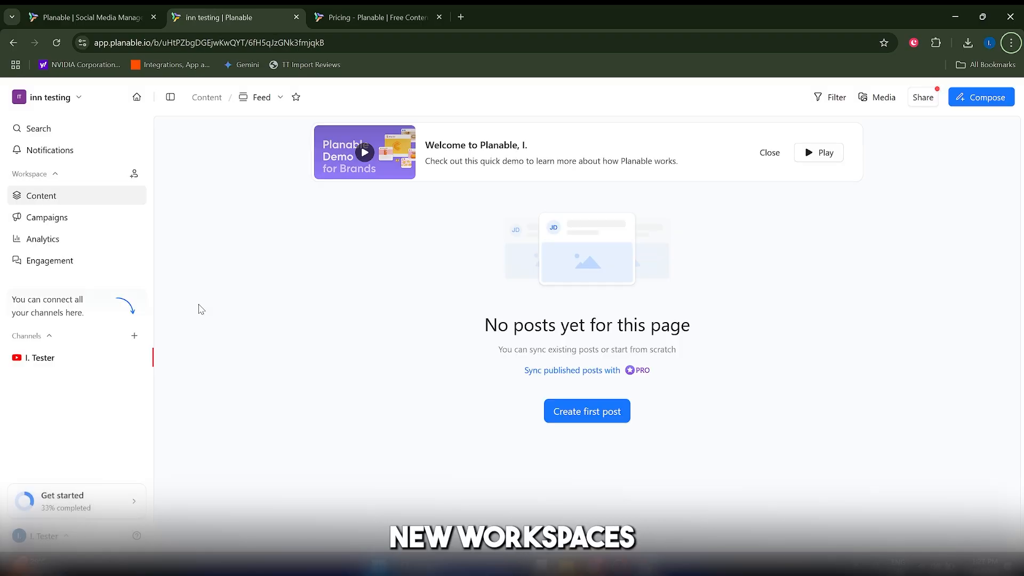
Start a new workspace named "Product Launch Q3 2025" with the timezone set to Malta, Europe, and proceed with its setup
left_click(78, 102)
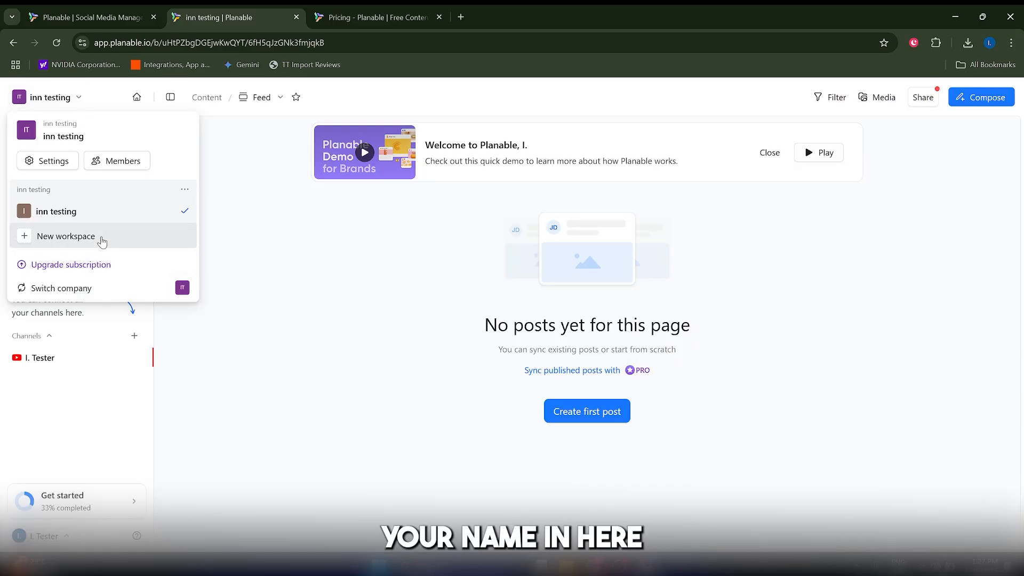
left_click(102, 241)
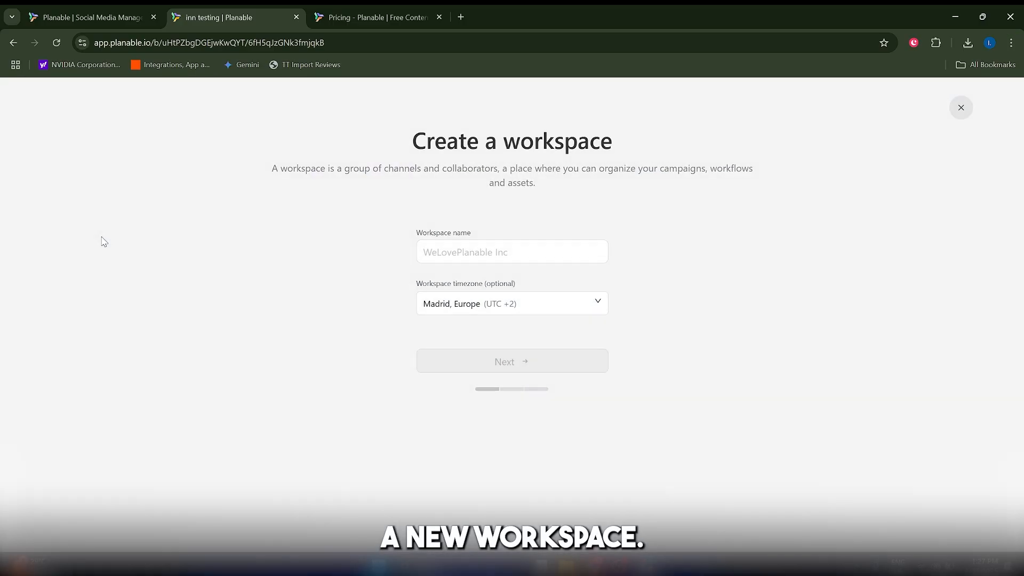
left_click(492, 260)
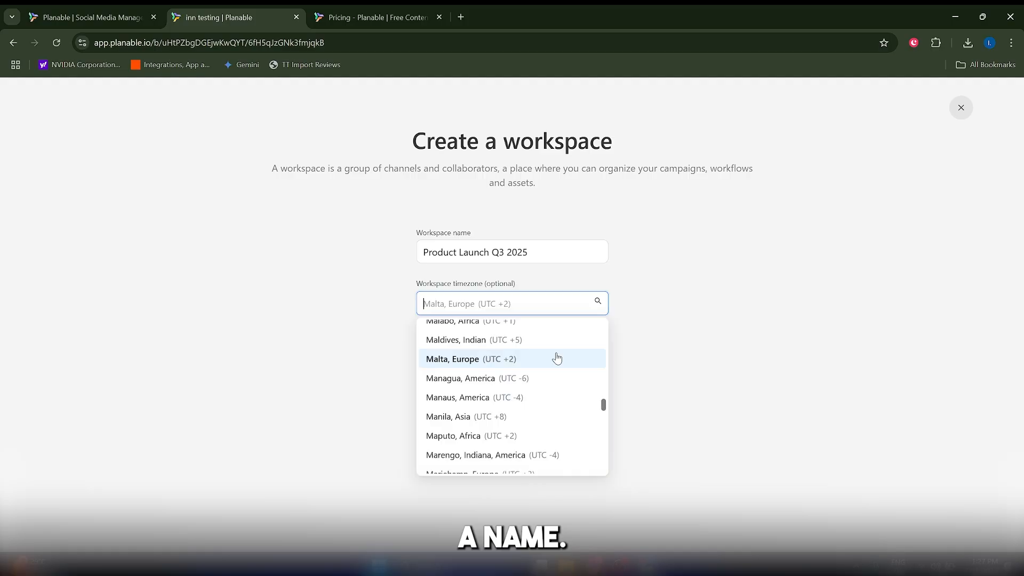
left_click(533, 357)
left_click(483, 361)
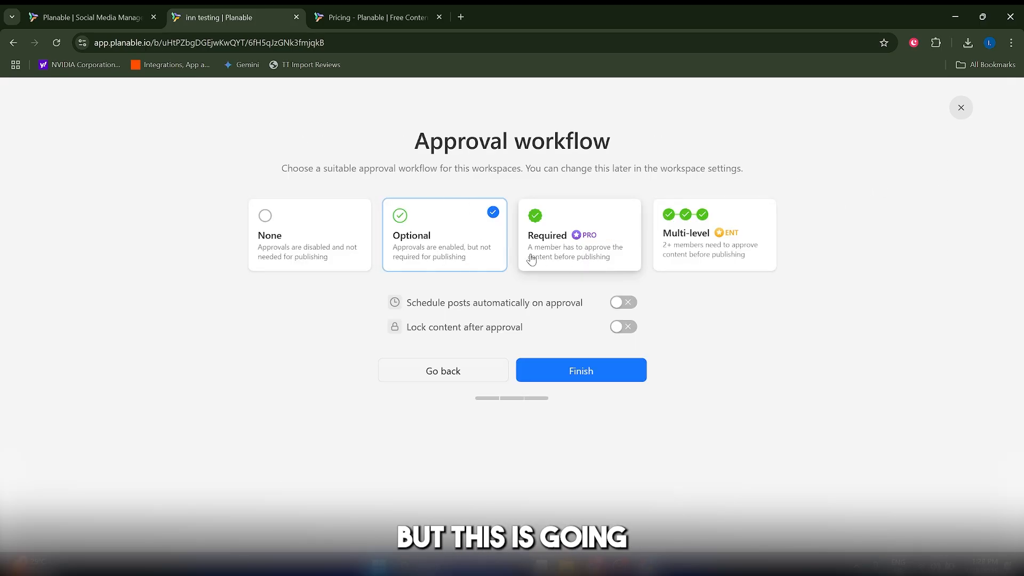
Try the Required and Multi-level approval workflow options for the new workspace
left_click(565, 268)
left_click(686, 256)
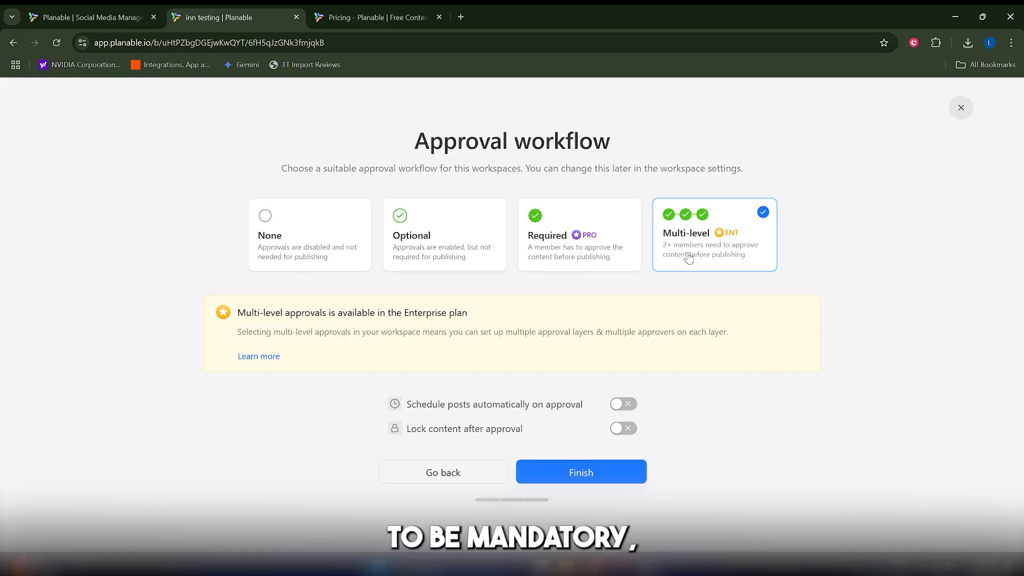
left_click(557, 261)
left_click(692, 228)
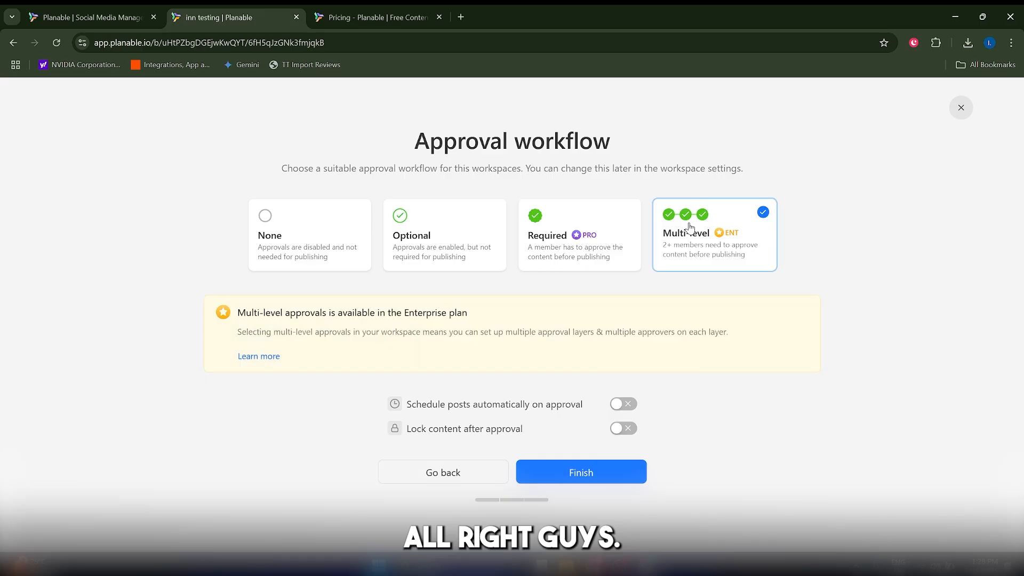
Finish creating the workspace with its approval workflow set to None, and switch back to the inn testing workspace
left_click(267, 259)
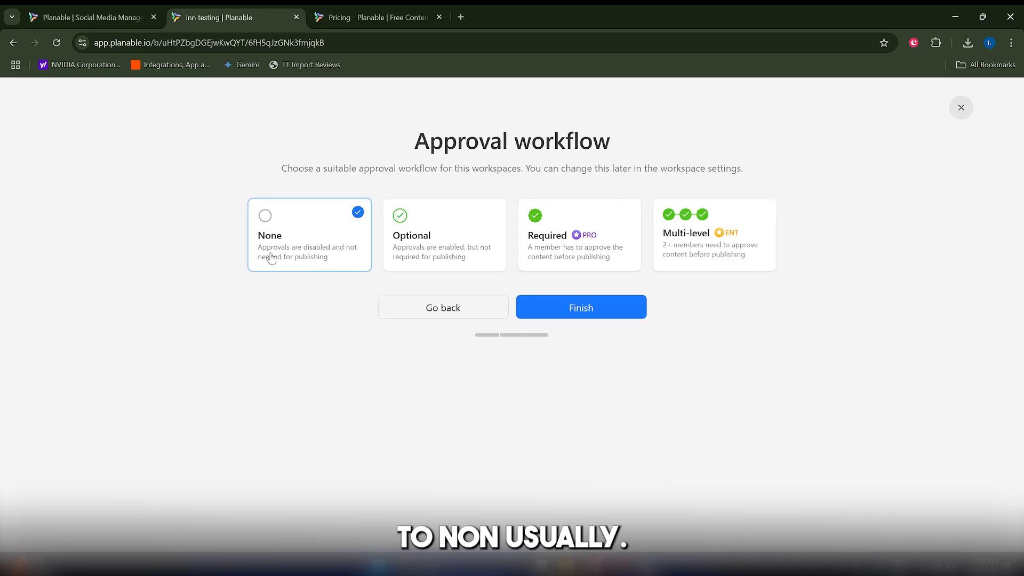
left_click(549, 312)
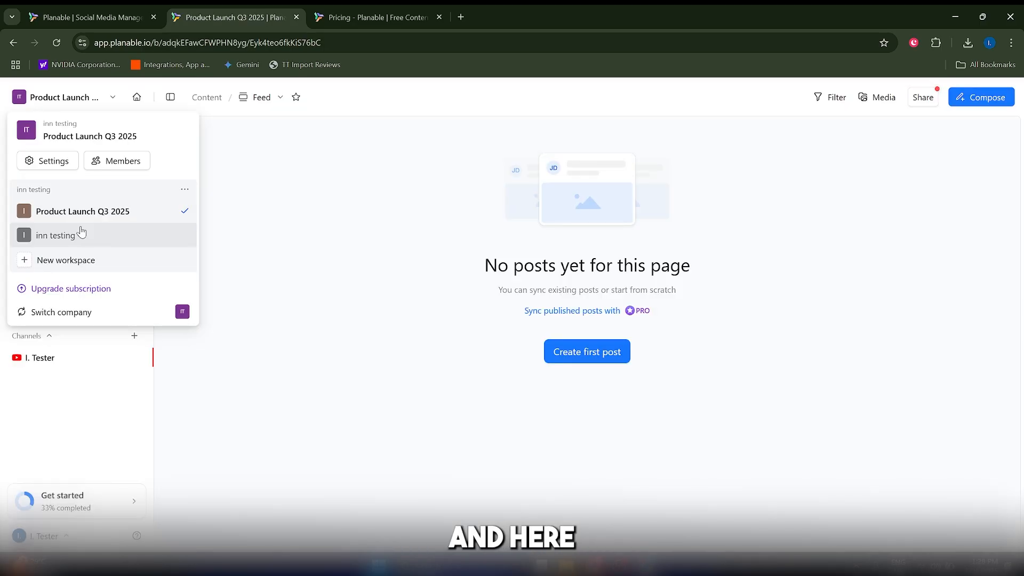
left_click(80, 234)
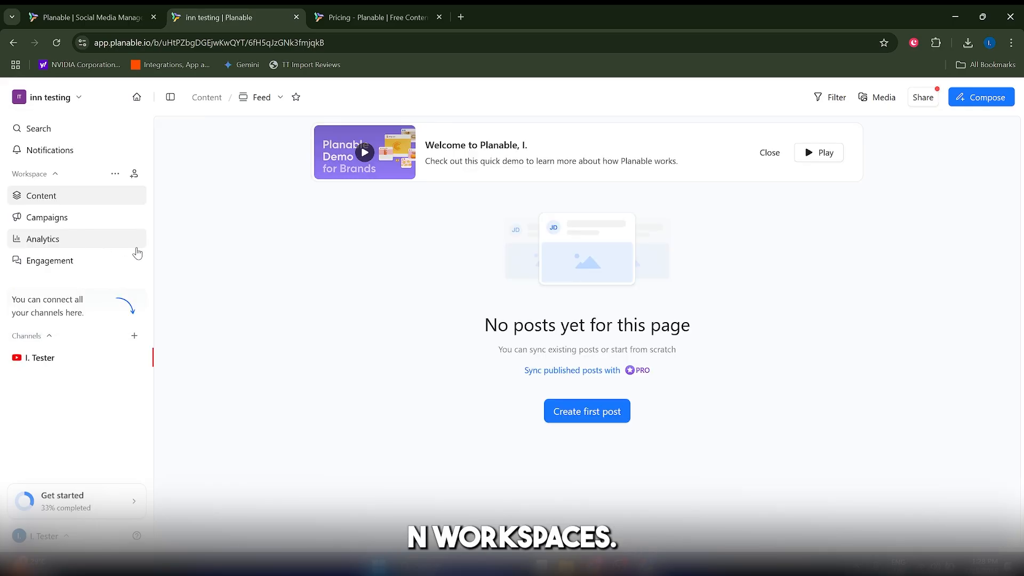
Start the first post in the inn testing feed and check the post template options
left_click(584, 414)
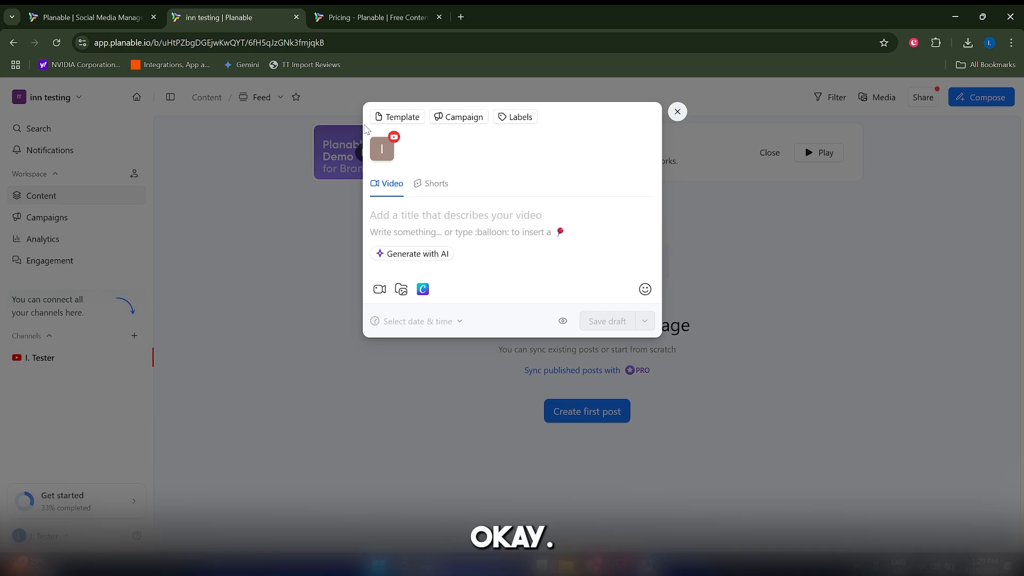
left_click(412, 120)
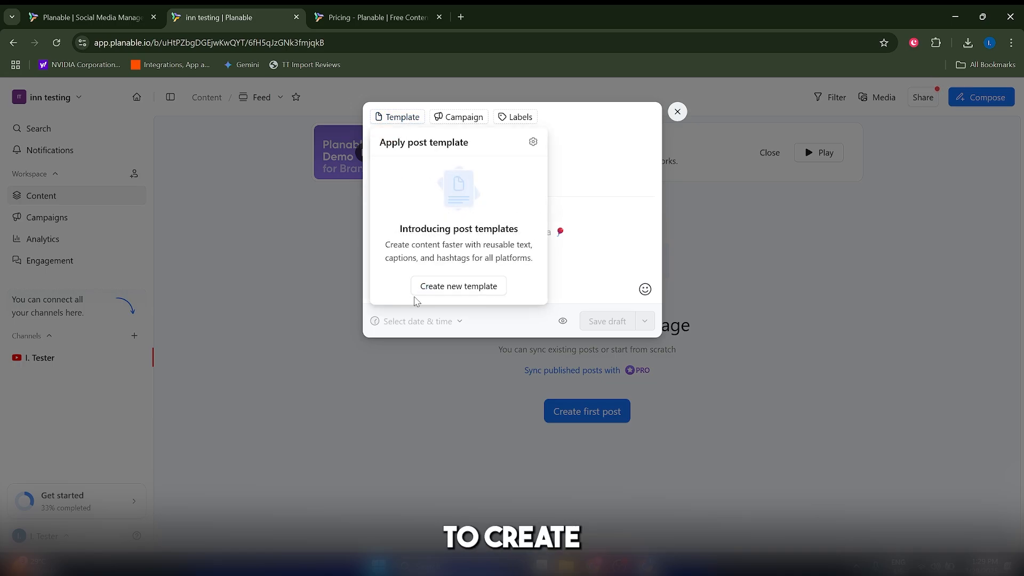
left_click(590, 277)
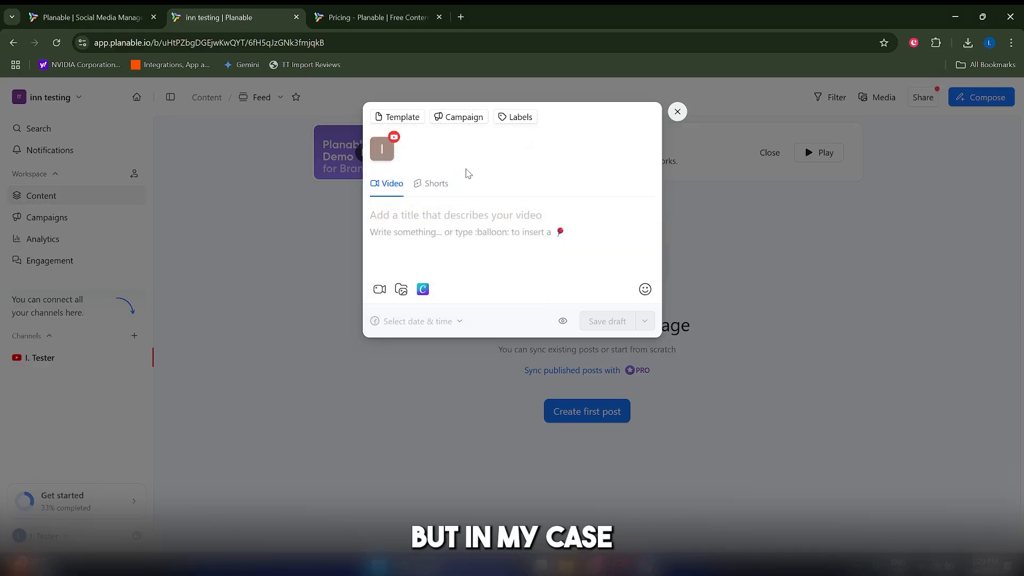
Try assigning the post to Test Campaign, check the label options, and reset the post to no campaign
left_click(473, 118)
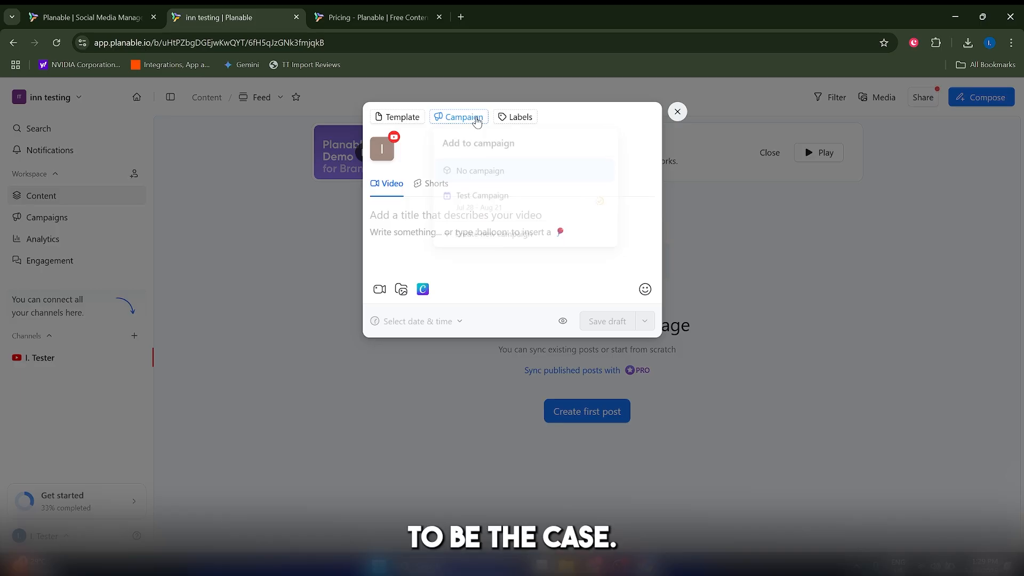
left_click(512, 200)
left_click(531, 116)
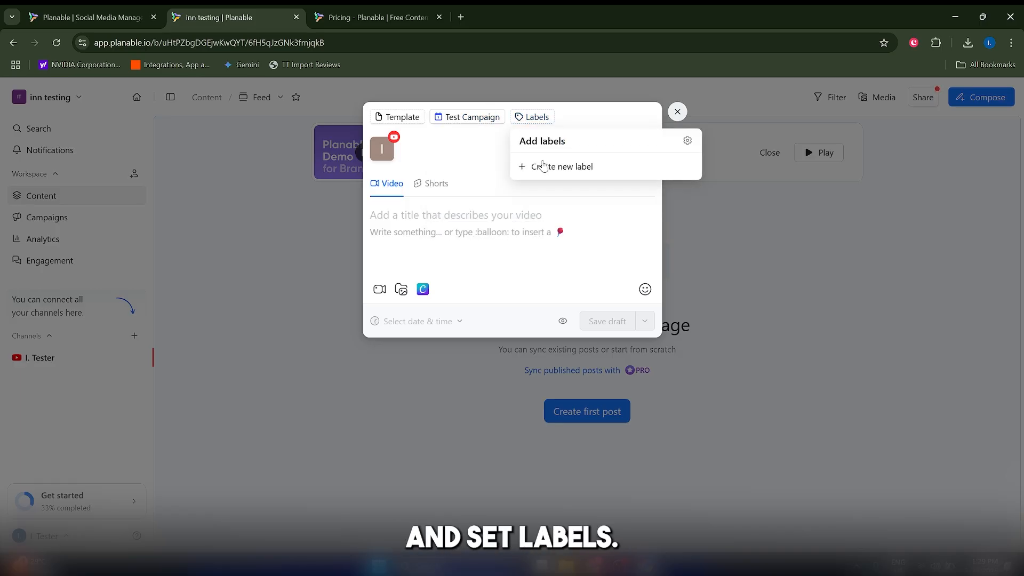
left_click(477, 117)
left_click(488, 171)
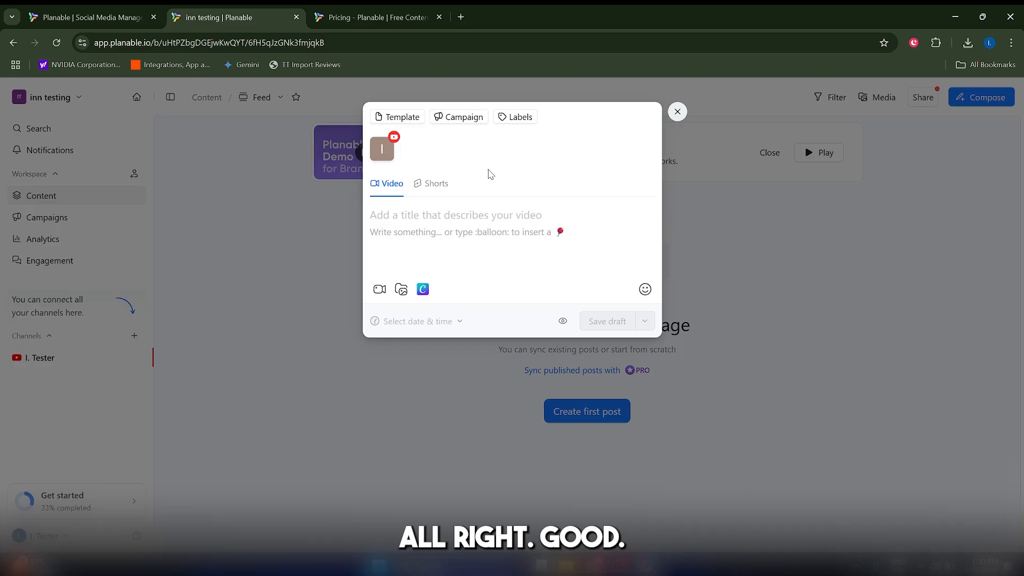
Set the YouTube post type to Shorts and start generating its description with AI
left_click(433, 184)
left_click(391, 187)
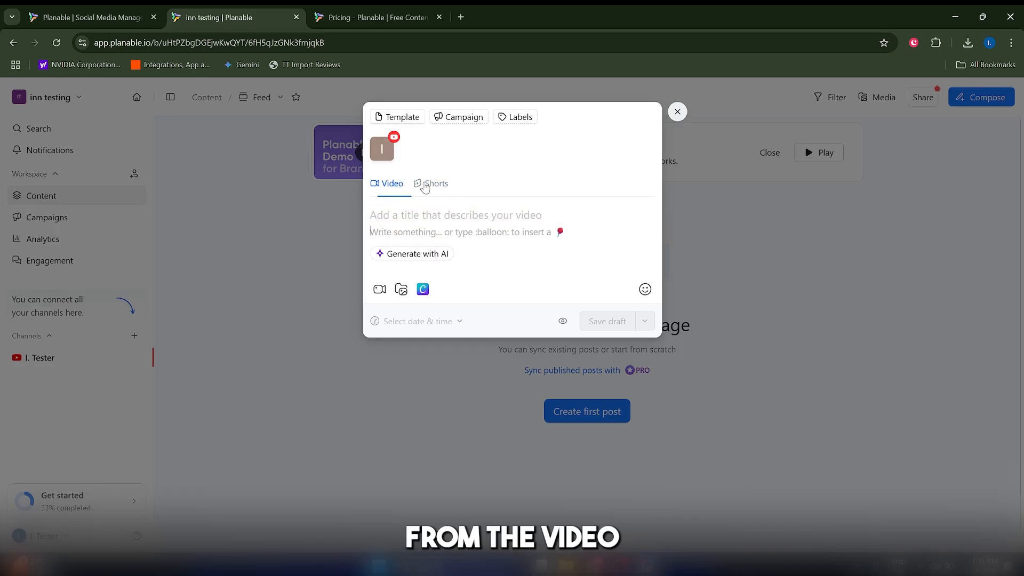
left_click(430, 184)
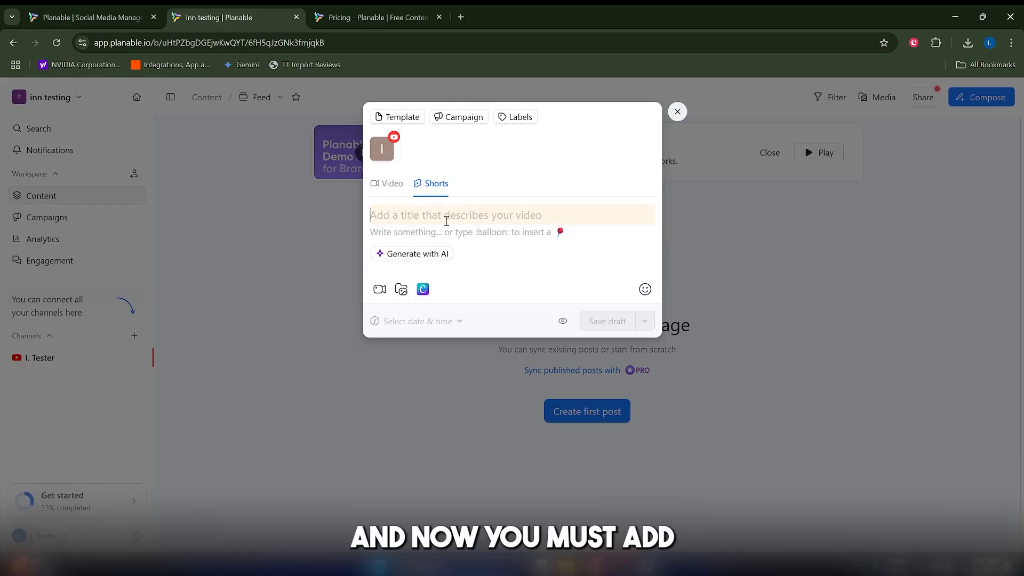
left_click(460, 230)
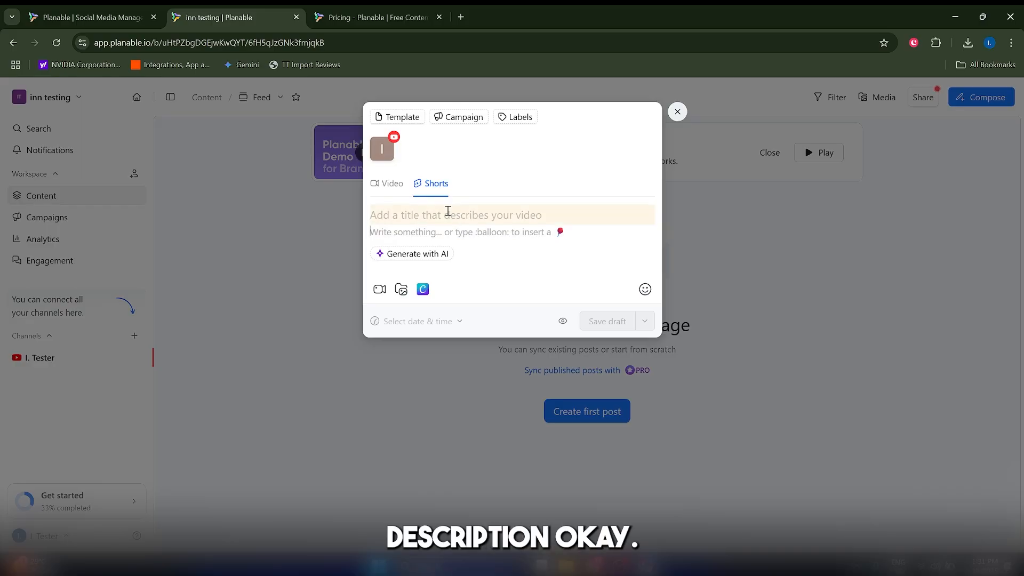
left_click(420, 254)
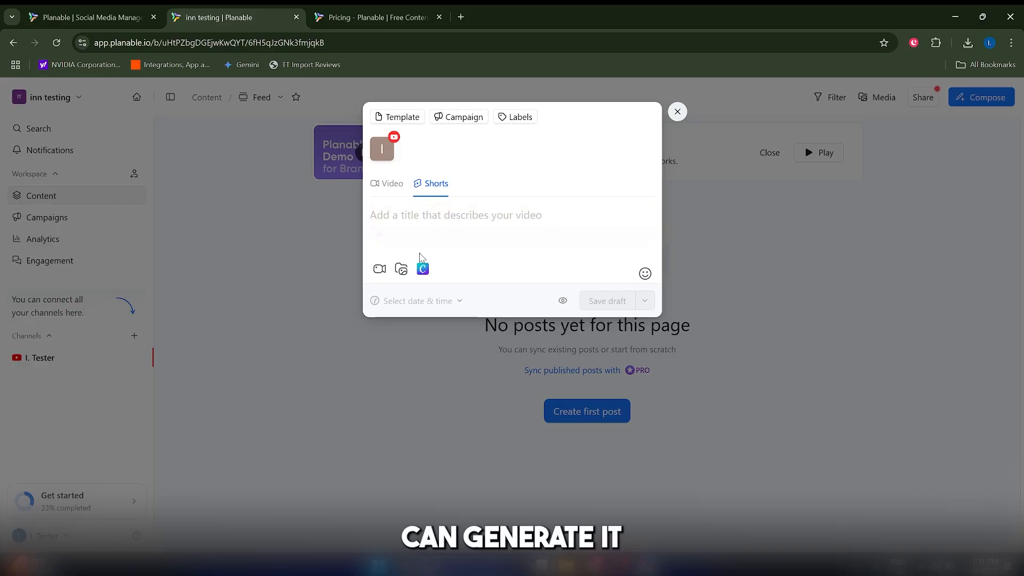